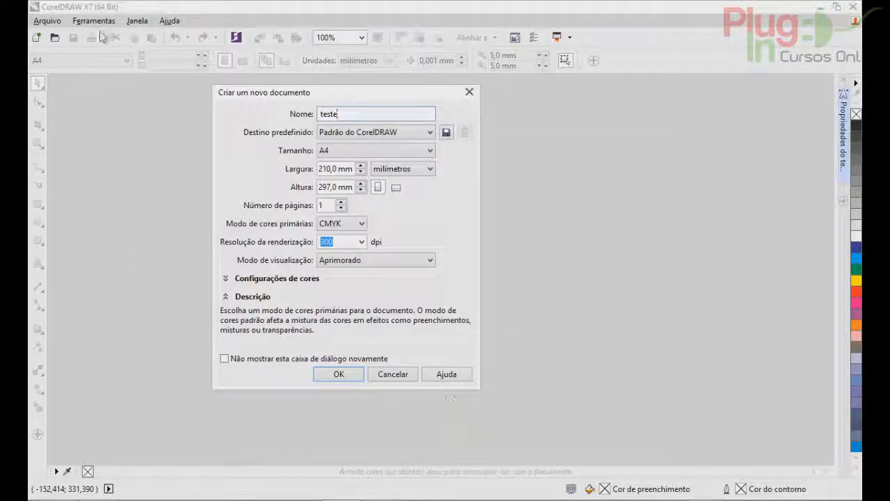
Try the CMYK padrão and RGB padrão destination presets and return to Padrão do CorelDRAW.
click(370, 133)
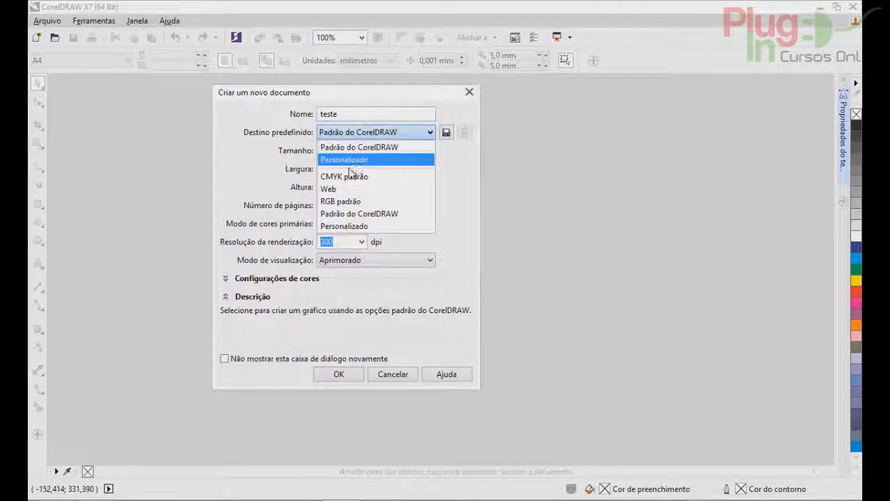
click(342, 176)
click(354, 133)
click(340, 201)
click(353, 133)
click(344, 213)
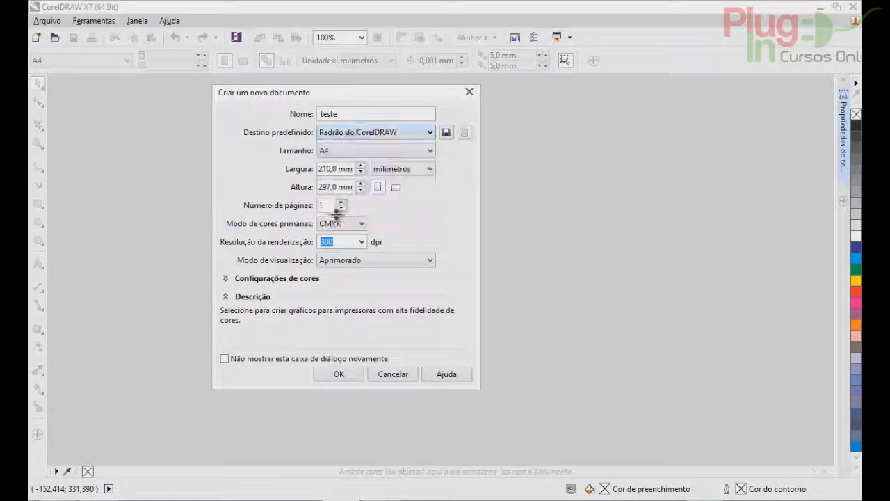
click(350, 132)
click(345, 148)
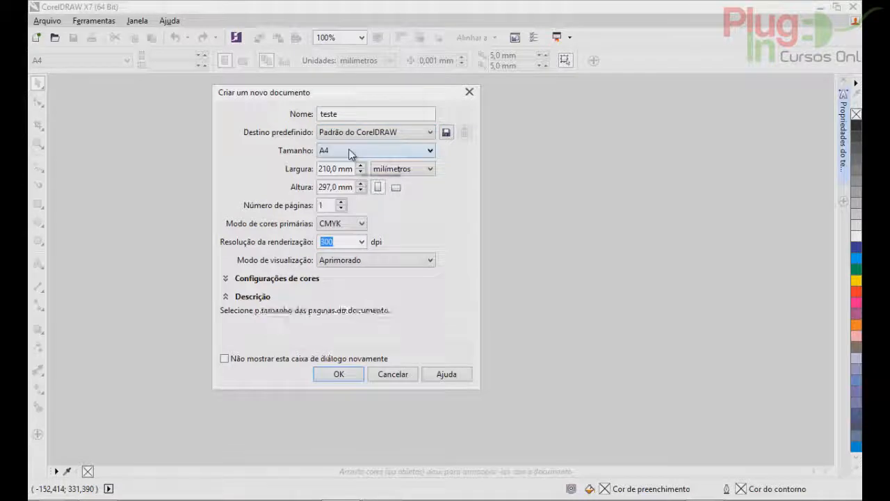
Review the page sizes and measurement units available for the new document.
click(350, 151)
drag(431, 229, 431, 189)
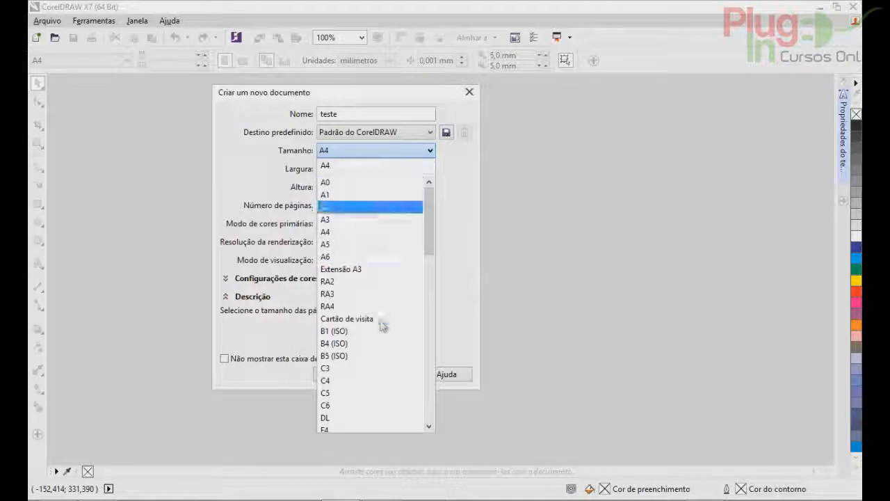
scroll(381, 324, down, 15)
scroll(381, 325, down, 2)
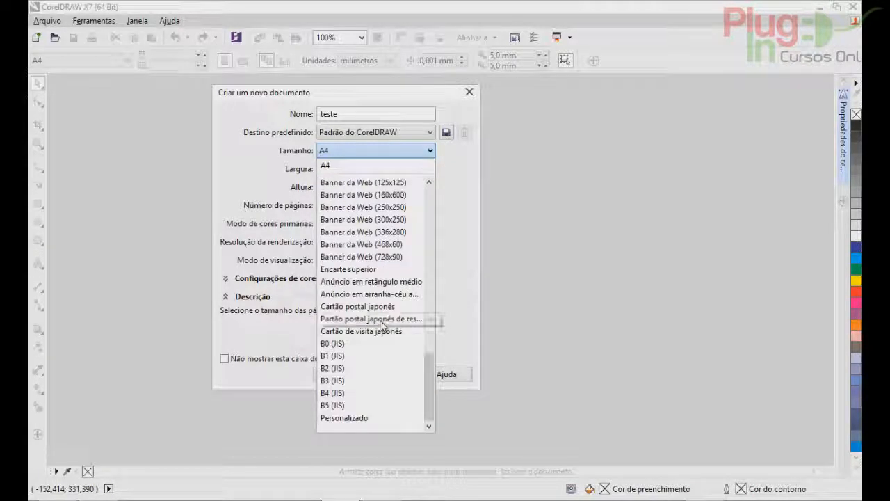
scroll(381, 324, up, 7)
click(386, 156)
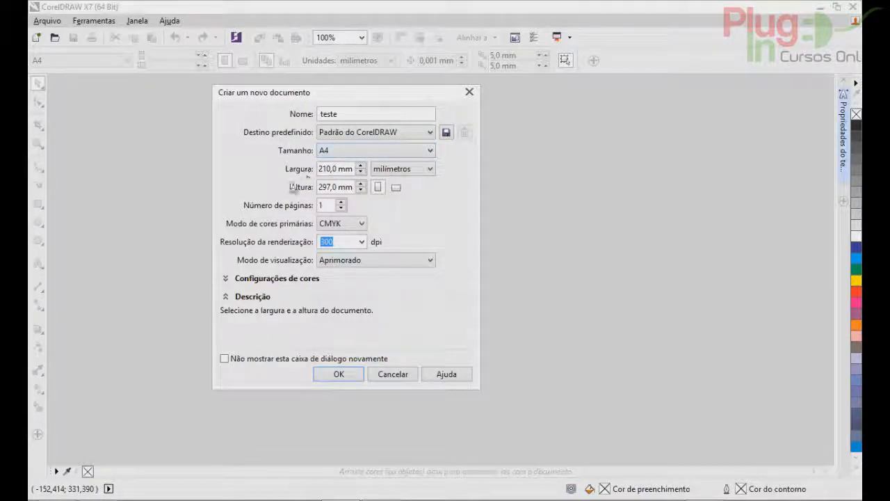
click(392, 171)
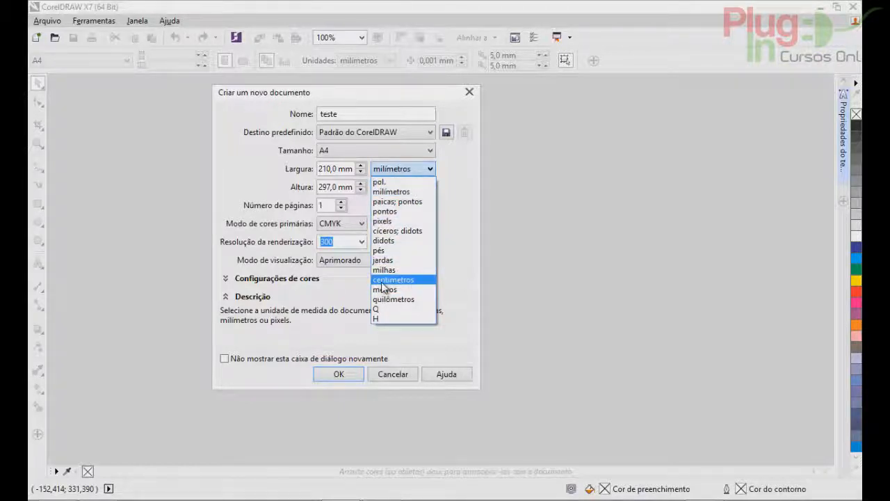
click(382, 173)
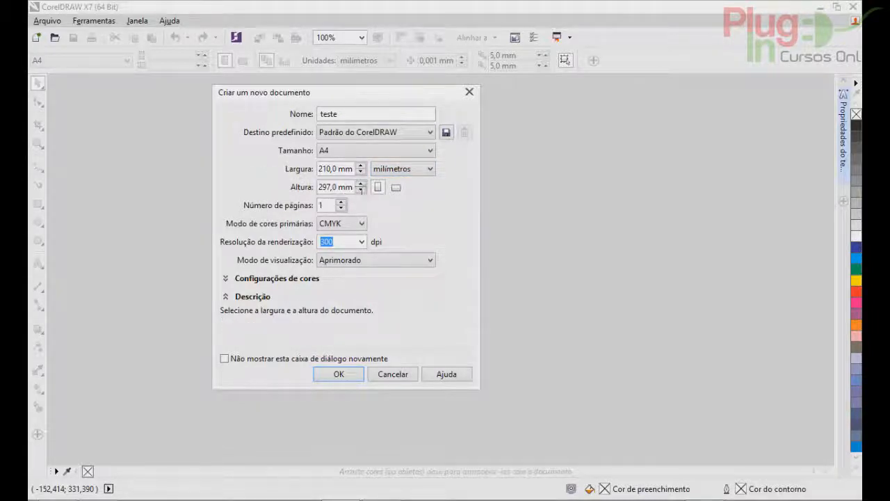
Switch the page to landscape and back to portrait, and set the number of pages to 2.
click(396, 187)
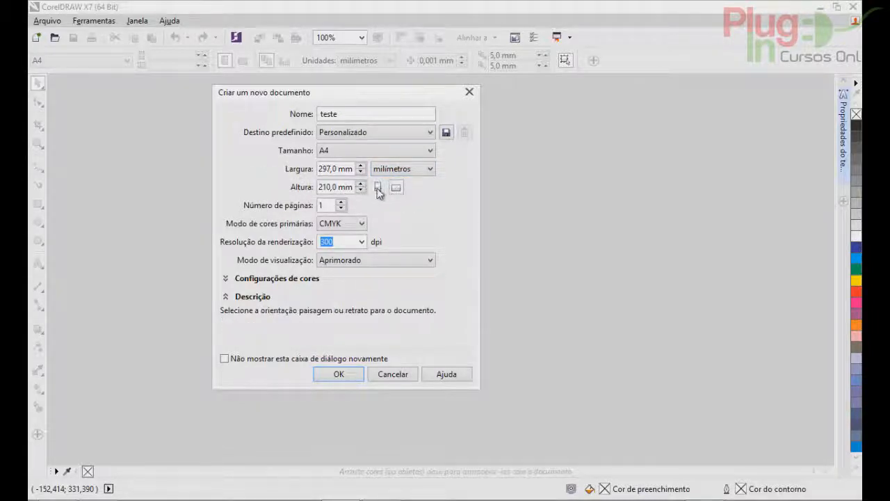
click(377, 188)
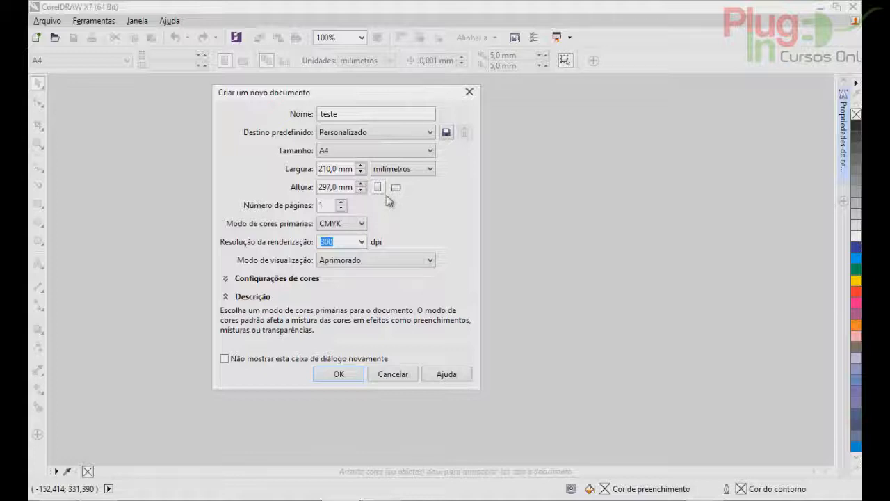
click(344, 203)
click(344, 203)
click(344, 203)
click(344, 203)
click(341, 208)
click(341, 207)
click(341, 208)
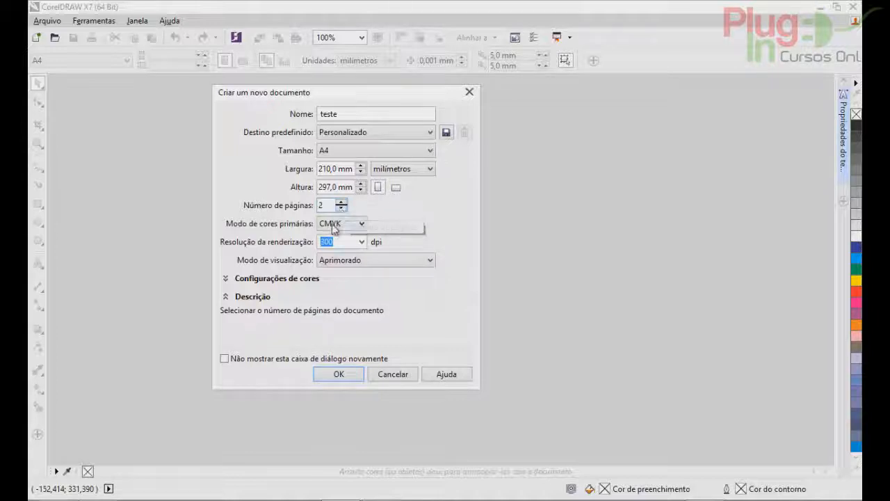
Review the options for primary colour mode, rendering resolution and view mode.
click(333, 229)
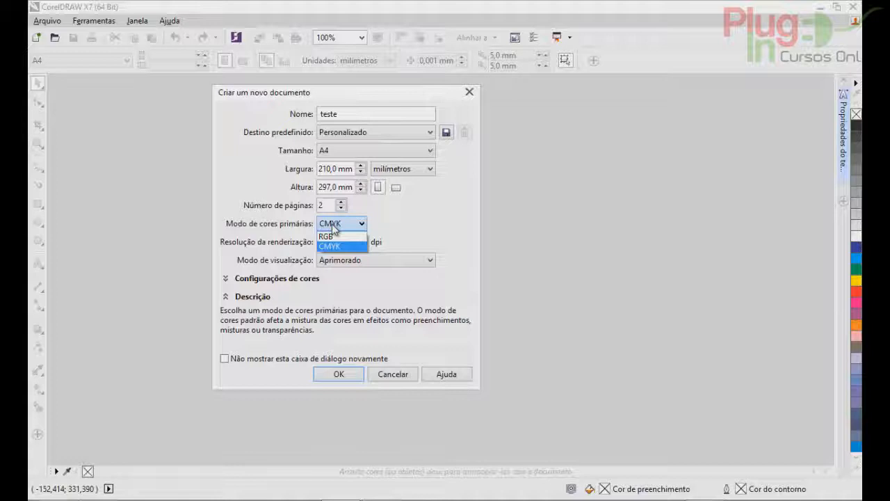
key(Tab)
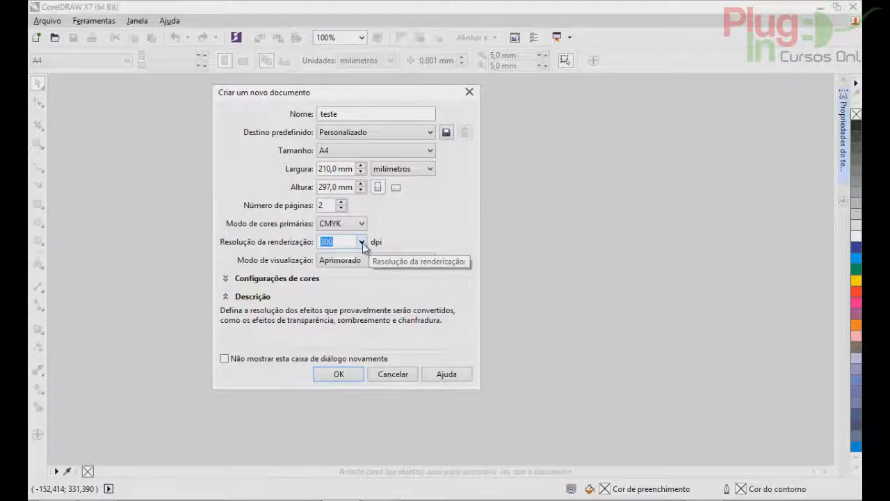
click(362, 243)
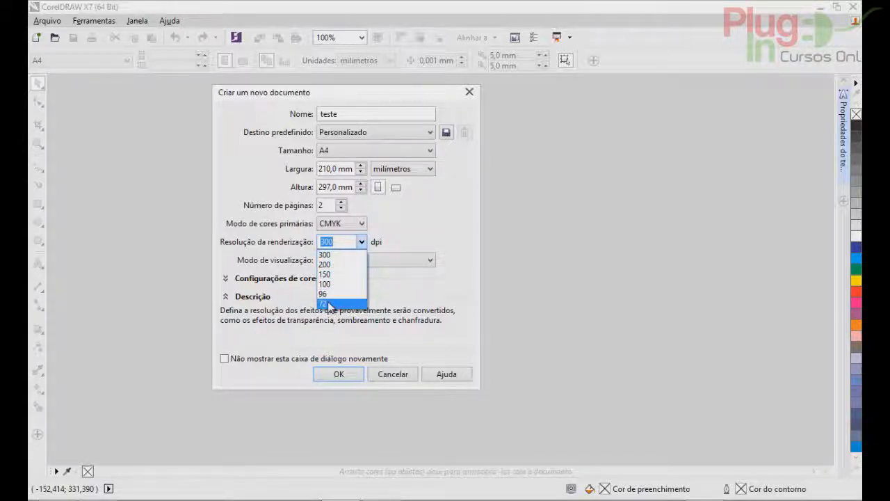
click(407, 245)
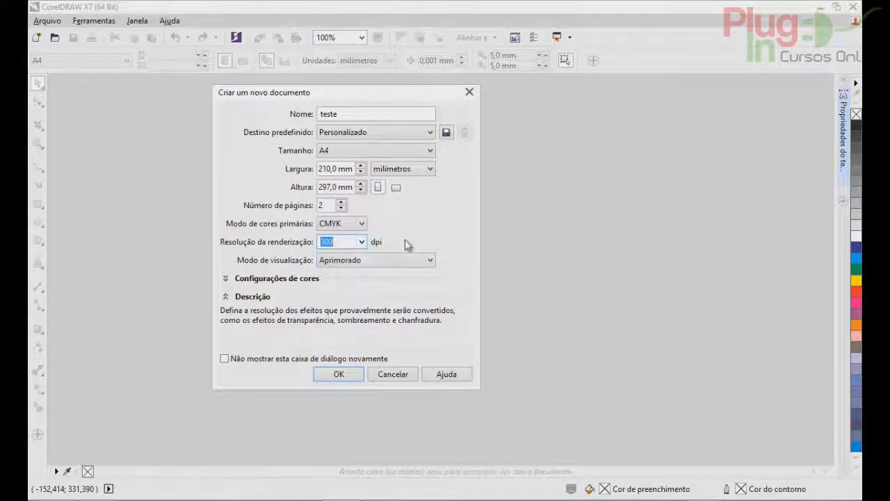
click(387, 262)
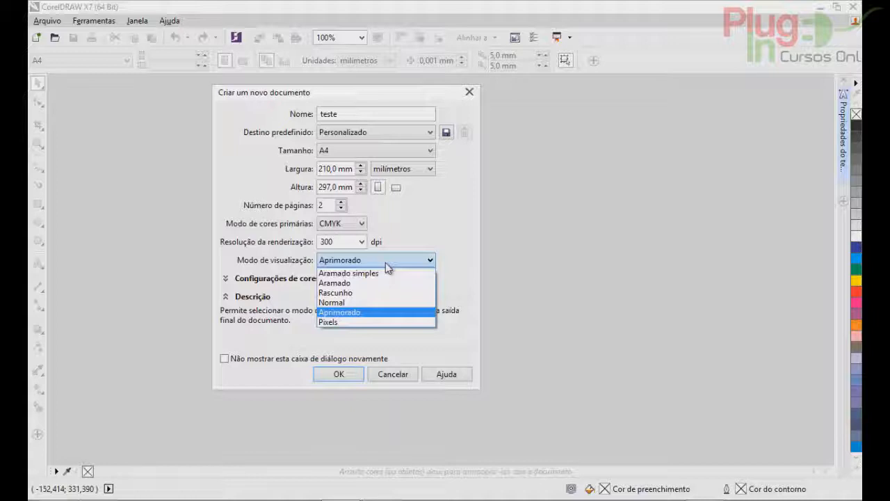
click(386, 264)
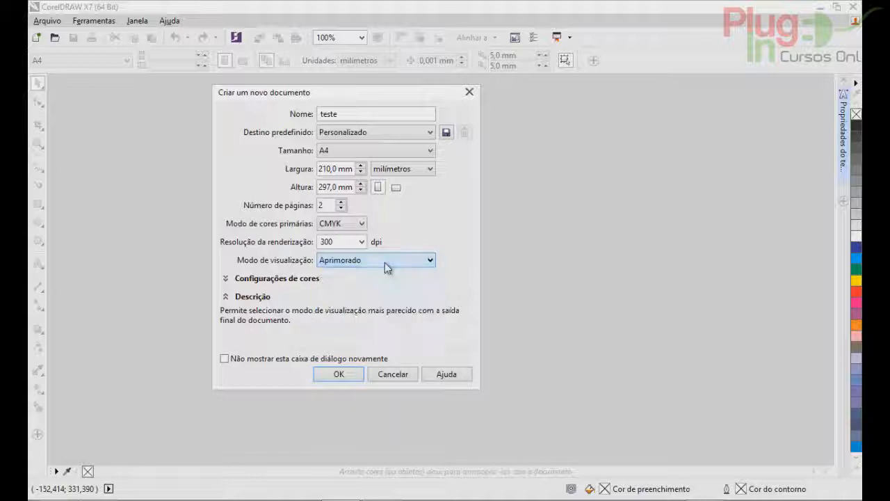
Expand the colour settings and review the choices for CMYK profile, rendering intent and greyscale profile.
click(225, 278)
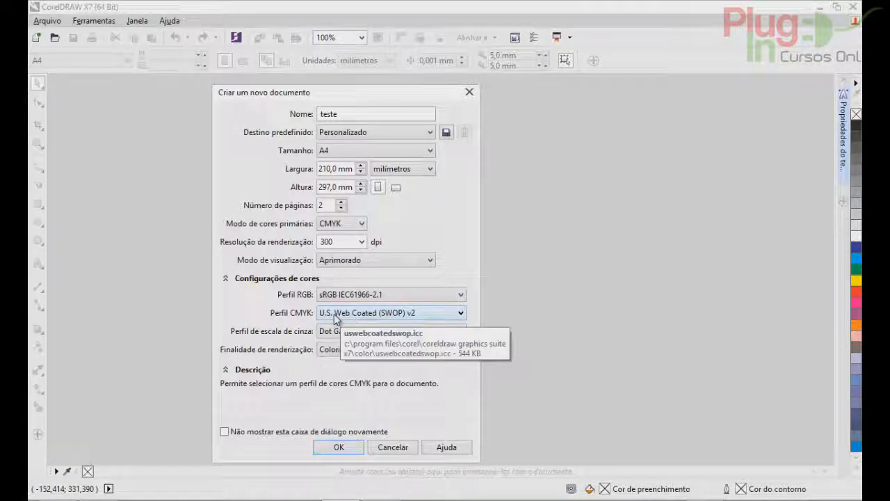
click(334, 314)
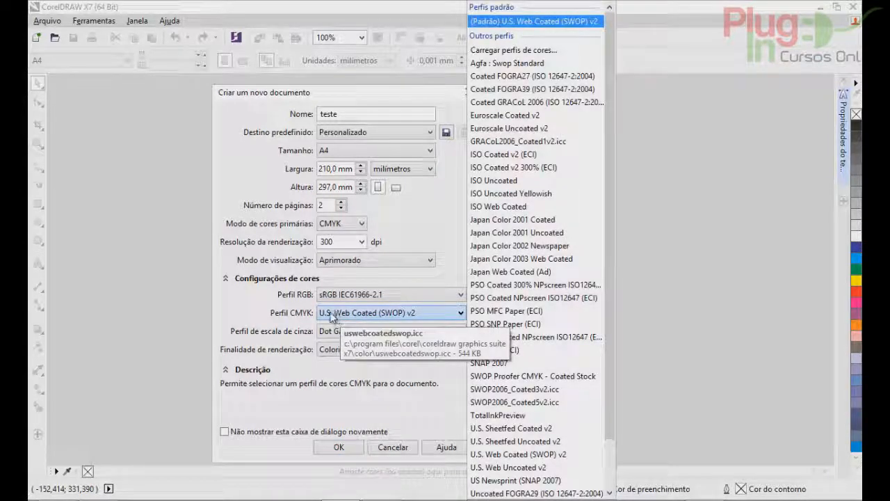
scroll(527, 313, down, 2)
scroll(528, 329, up, 2)
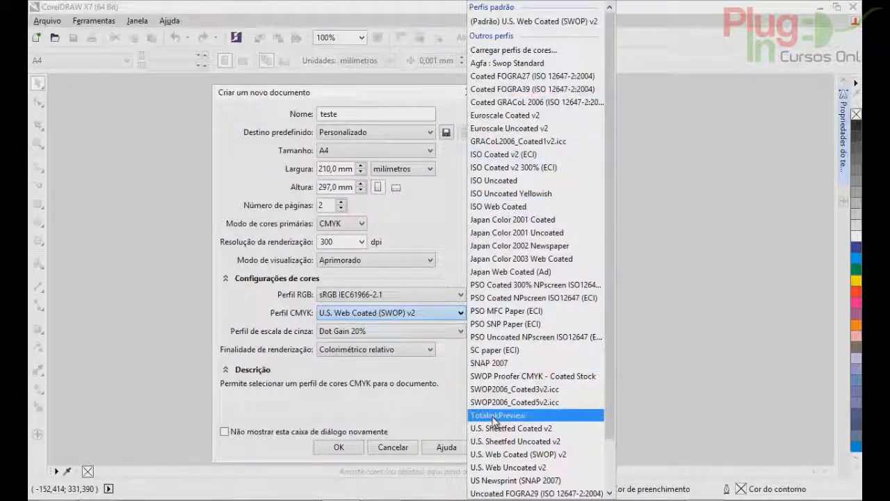
click(258, 316)
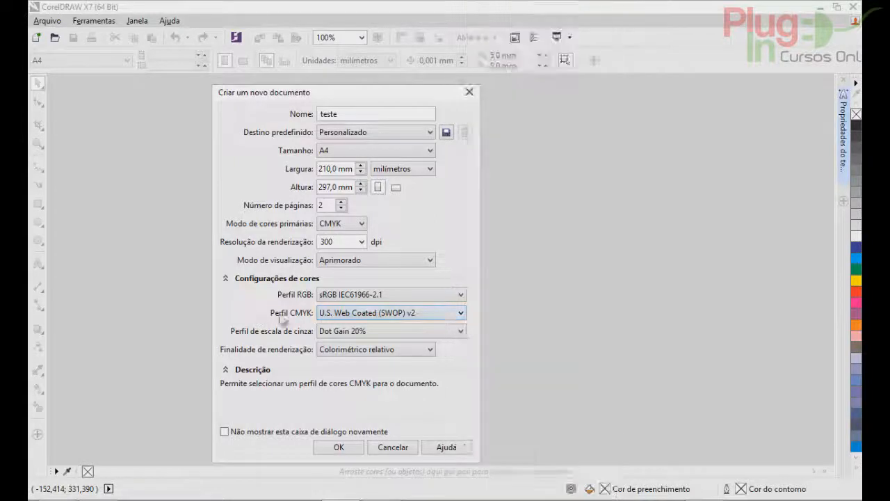
click(330, 350)
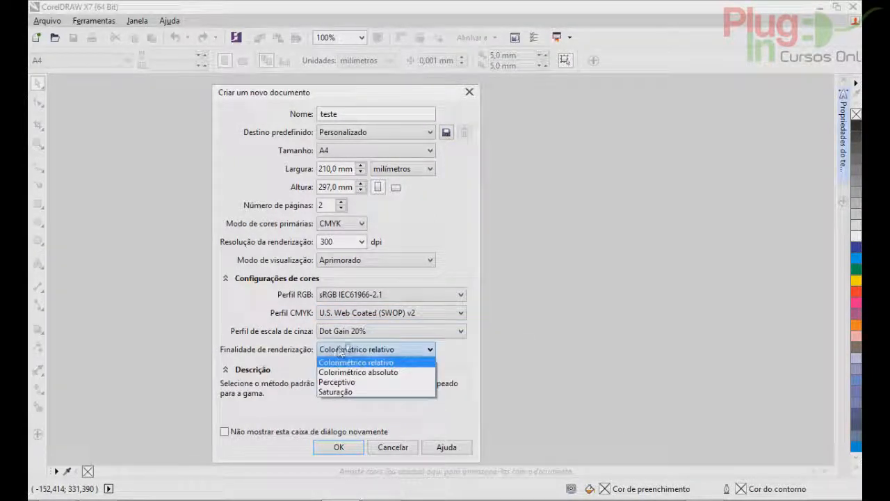
click(264, 318)
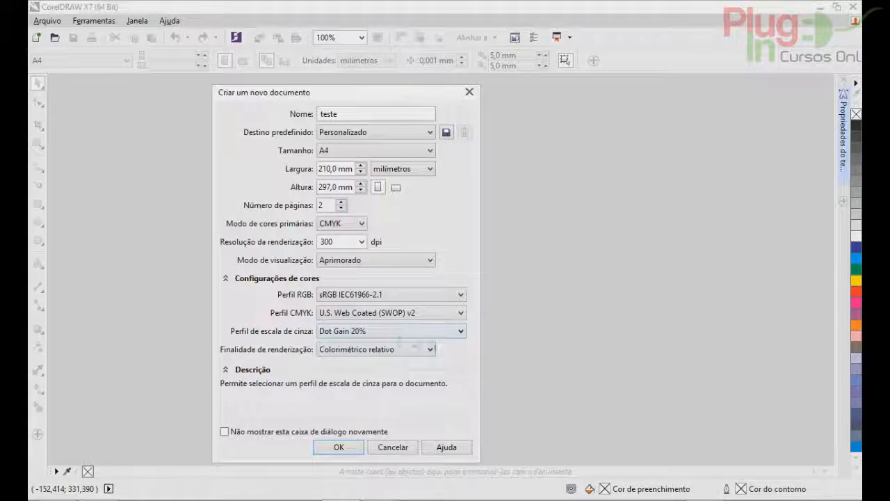
click(398, 335)
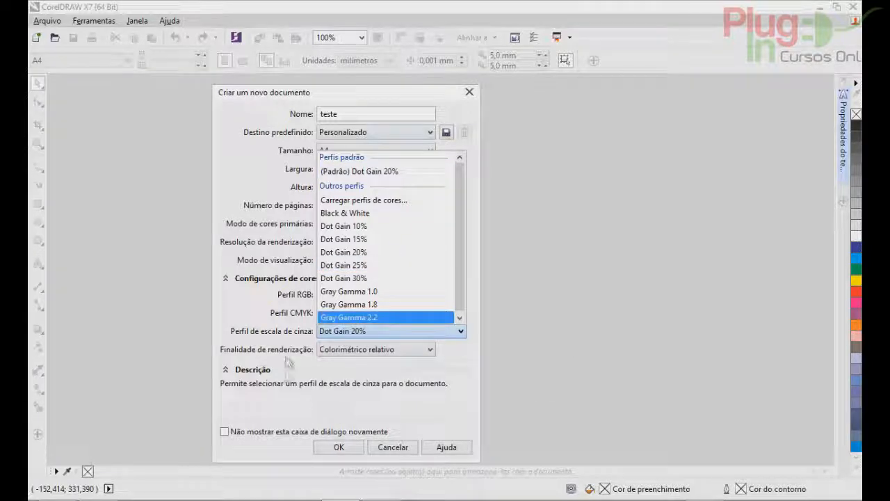
click(249, 329)
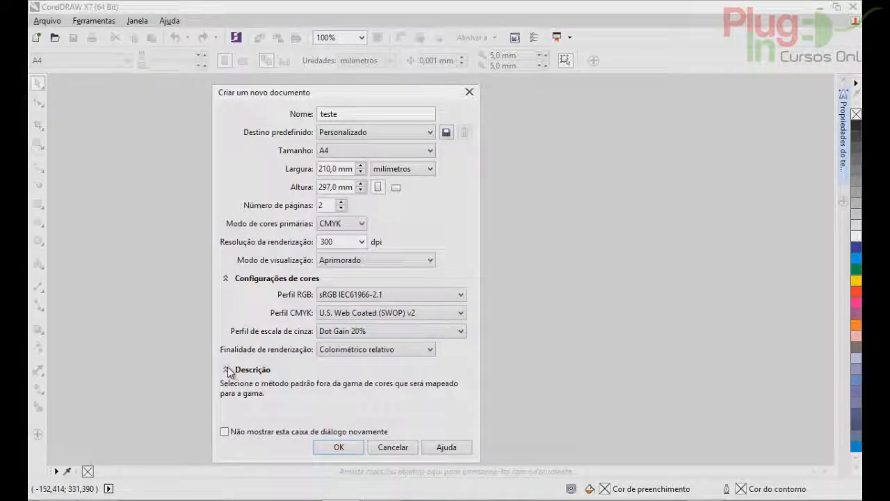
click(225, 368)
click(226, 368)
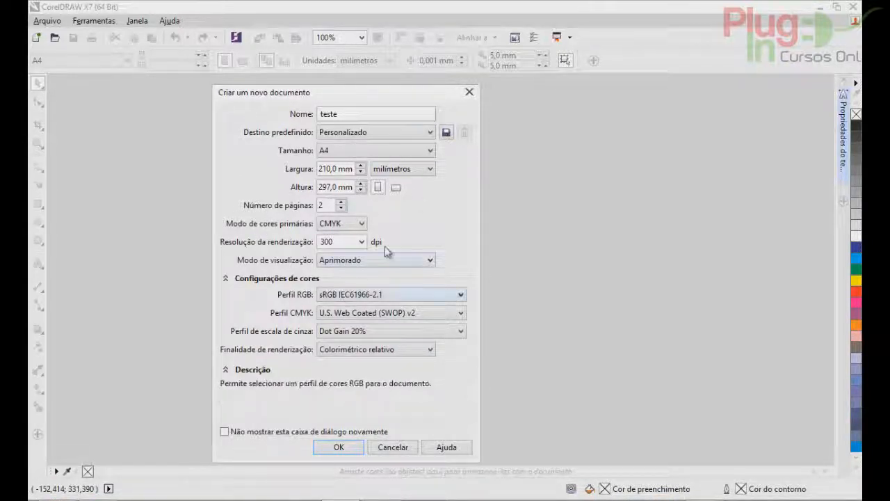
Save the current document settings as a new destination preset named "aula".
click(447, 133)
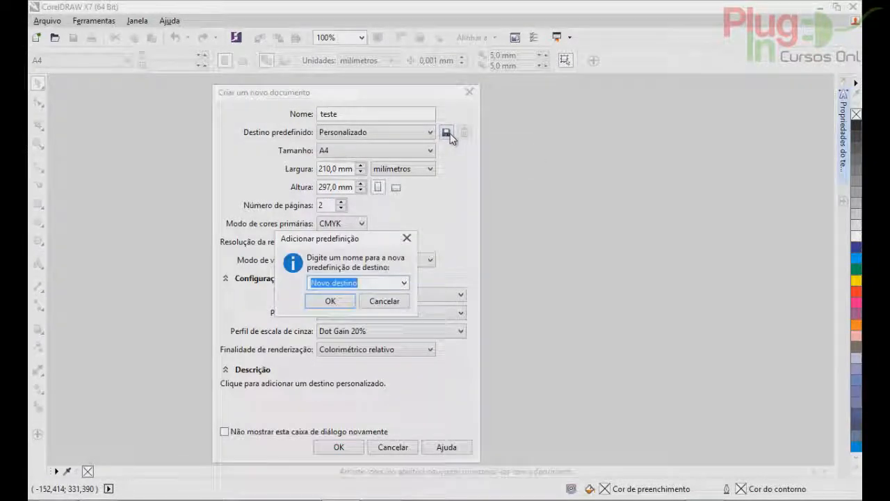
text(aula)
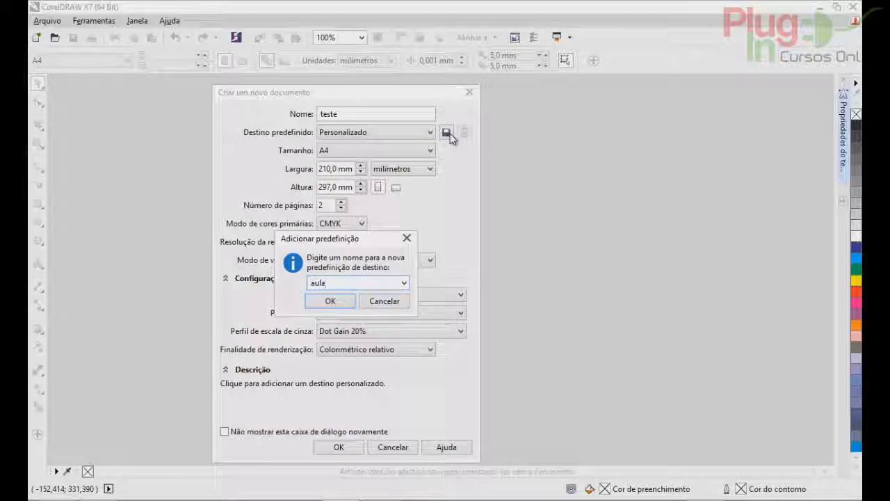
click(334, 300)
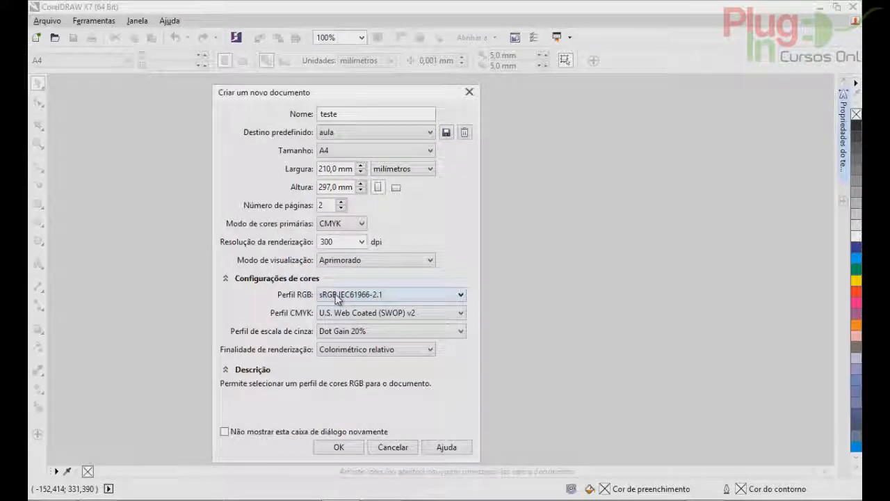
Try the CMYK padrão and RGB padrão destination presets and reapply the aula preset.
click(360, 132)
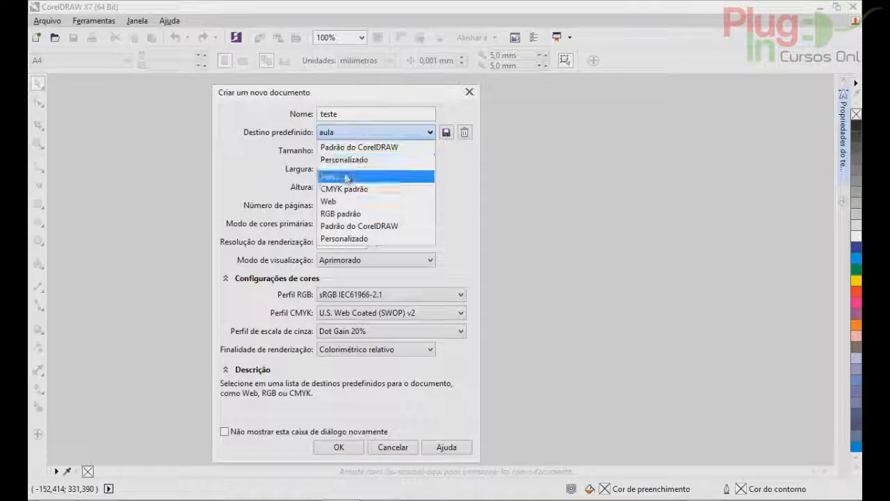
click(343, 189)
click(362, 135)
click(346, 209)
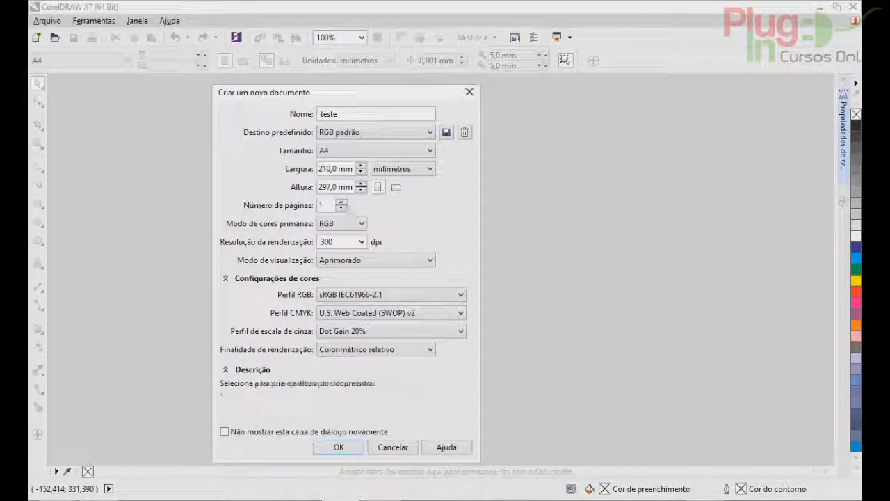
click(371, 134)
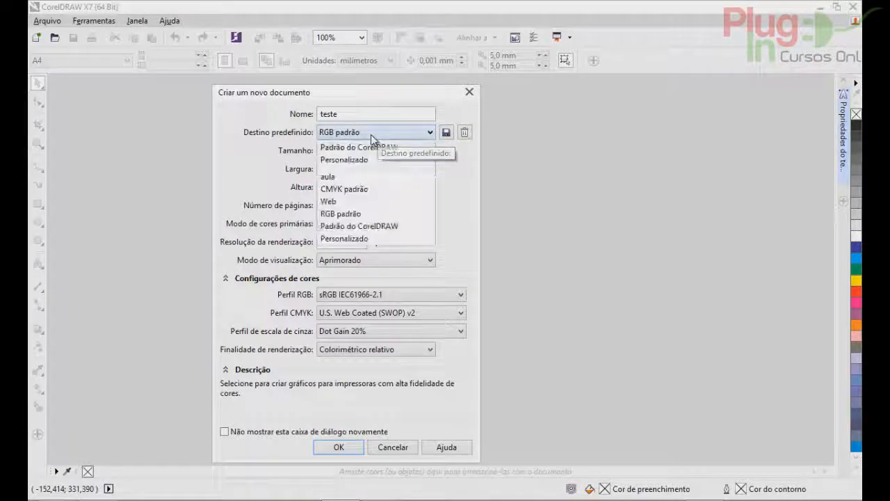
click(348, 177)
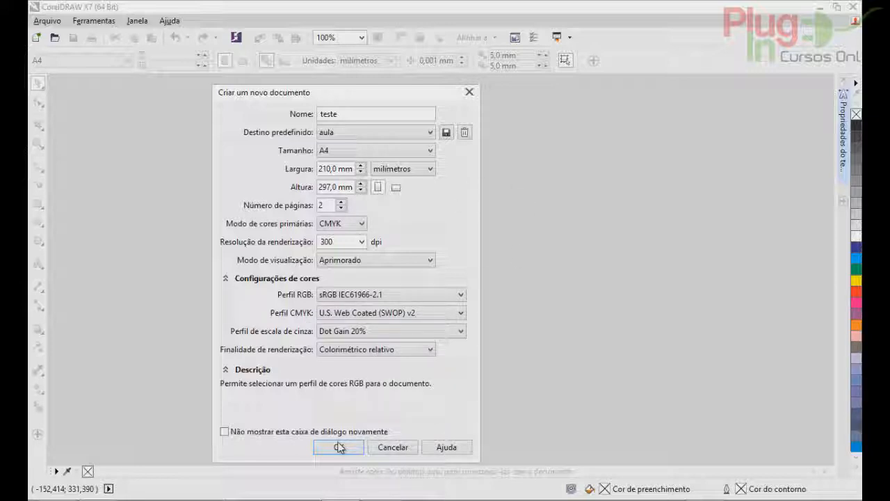
Create the document with the chosen settings, and view Página 2 and go back to Página 1.
click(339, 446)
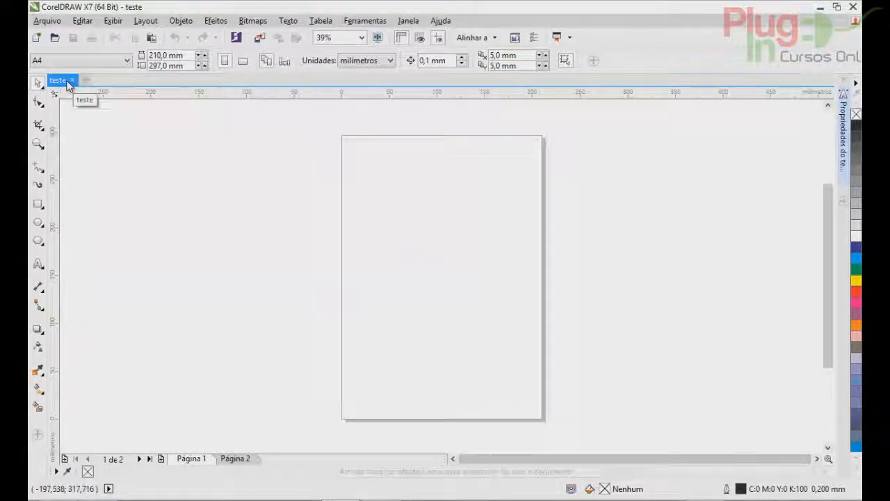
click(243, 461)
click(198, 461)
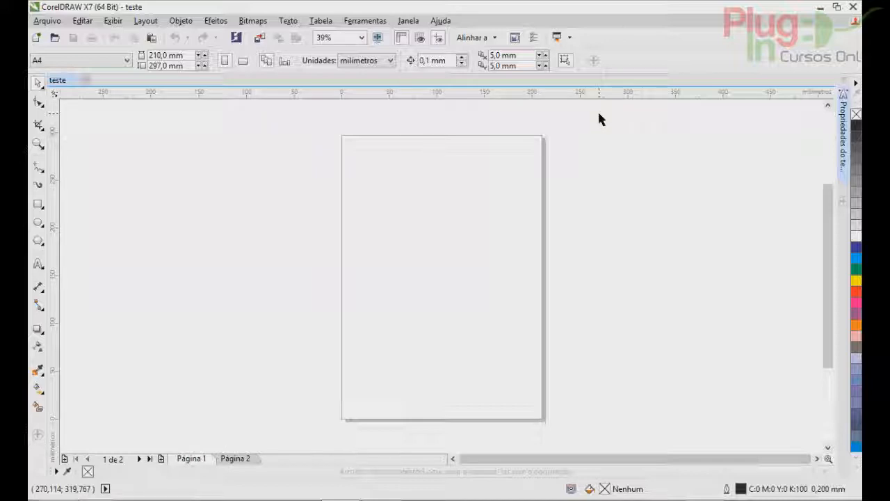